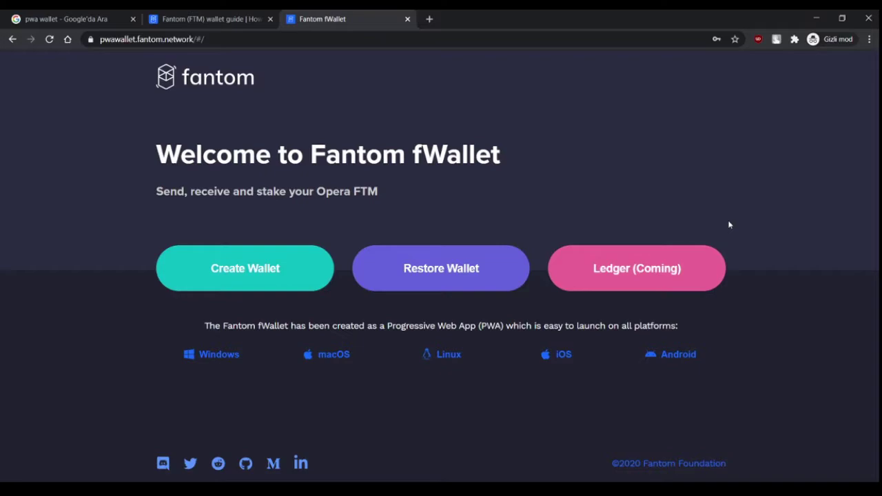
Return to the Google results for 'pwa wallet', led by the Fantom PWA Wallet link
click(62, 15)
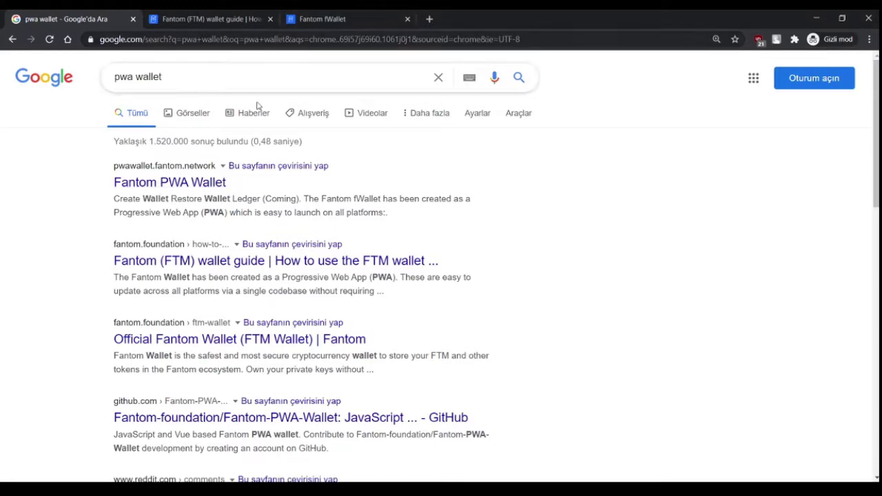
Go to the Fantom fWallet tab and view, then close, the Windows desktop installation steps
click(321, 11)
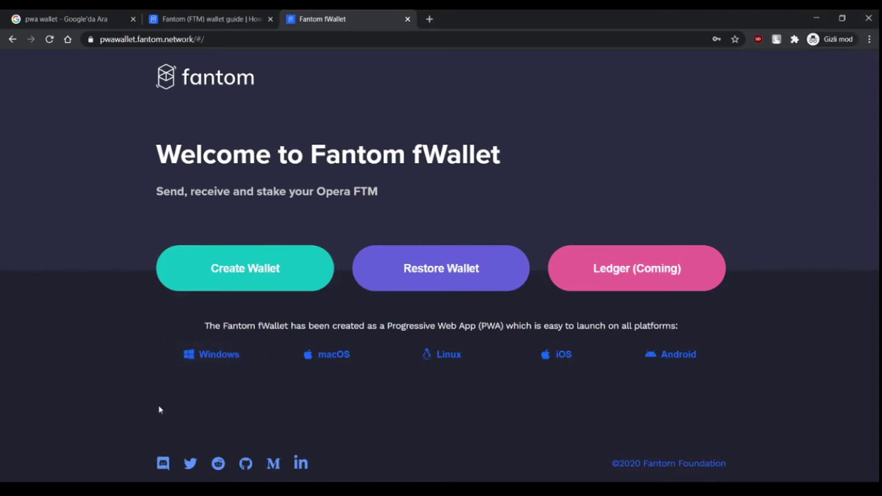
click(211, 361)
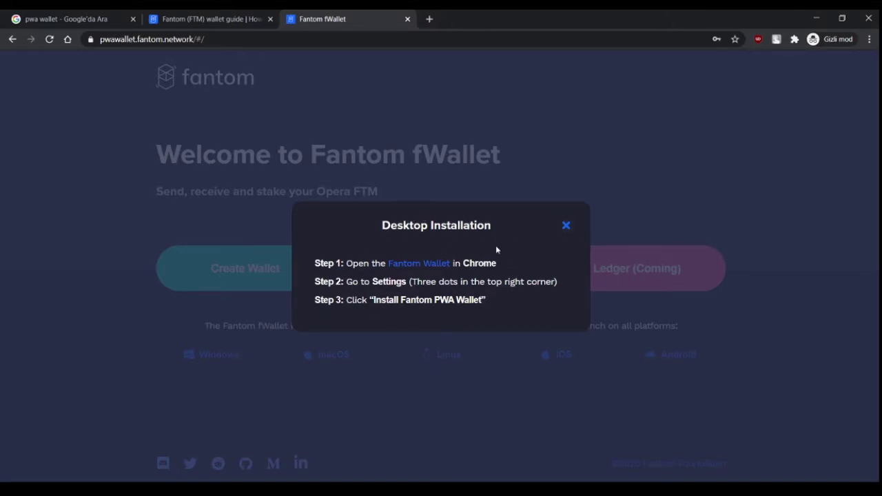
click(566, 226)
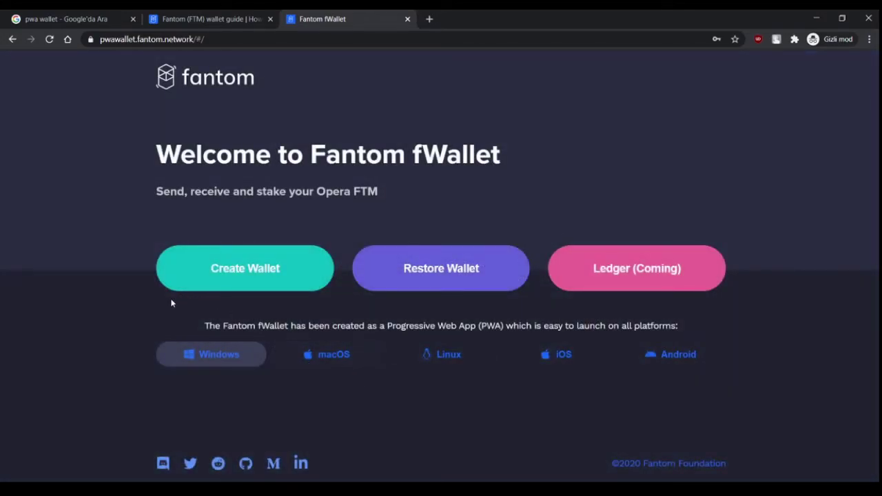
Start a new wallet, enter the keystore password twice, reveal it, and tick the safety acknowledgement
click(306, 282)
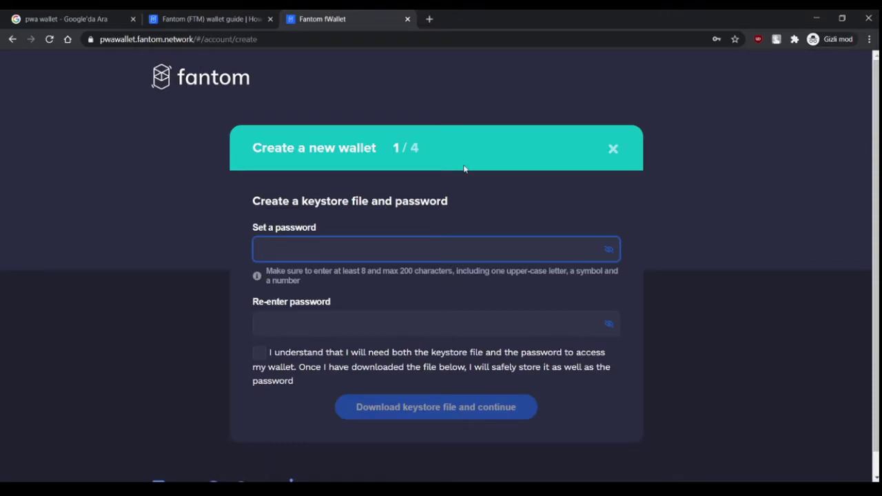
key(ctrl+v)
click(297, 334)
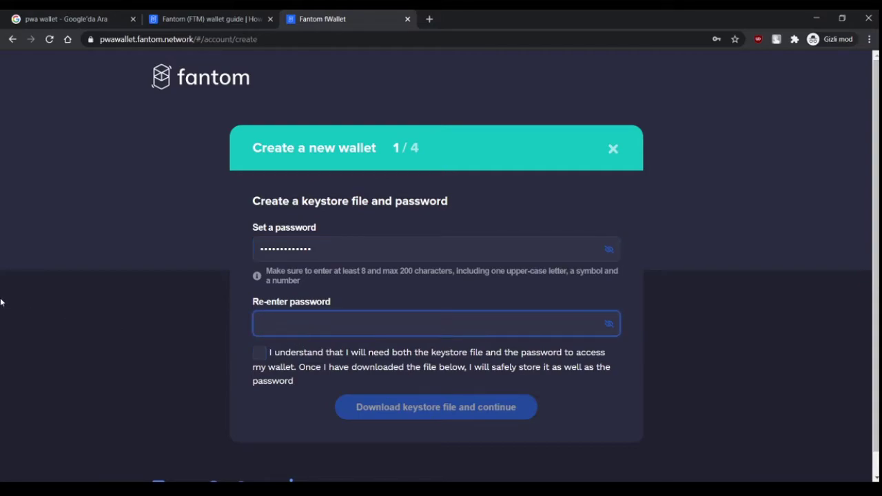
key(ctrl+v)
click(608, 249)
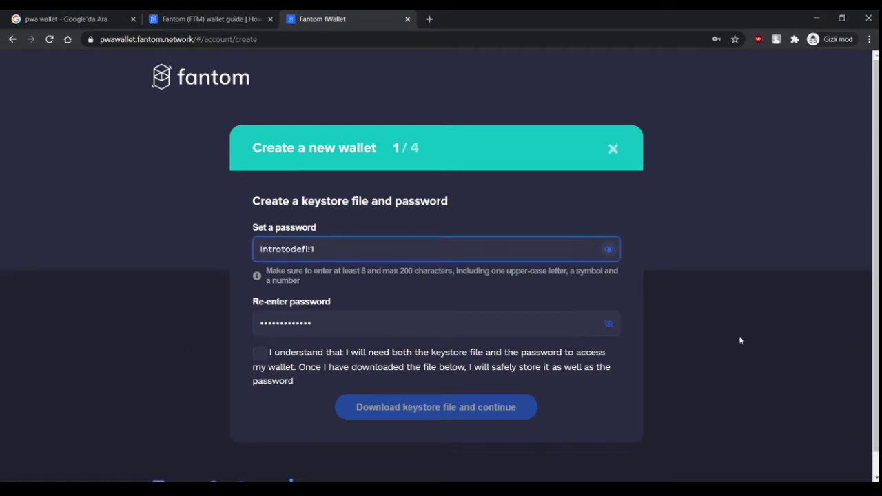
click(148, 390)
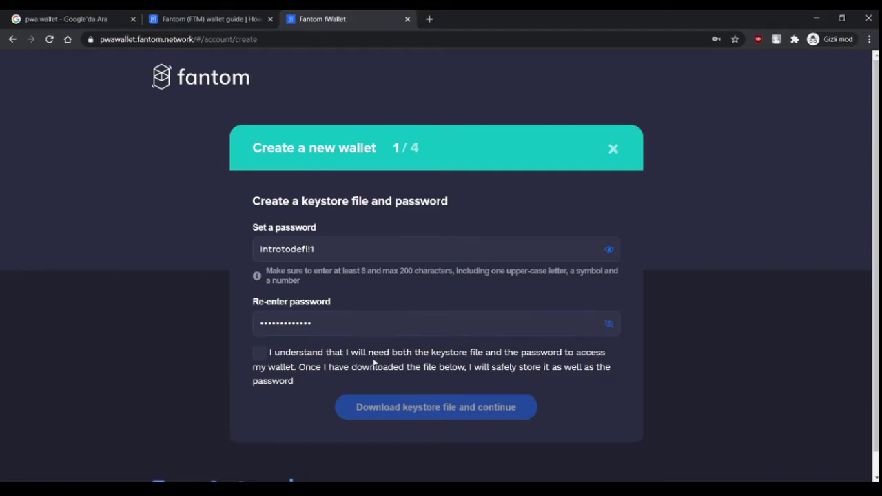
click(256, 327)
click(259, 353)
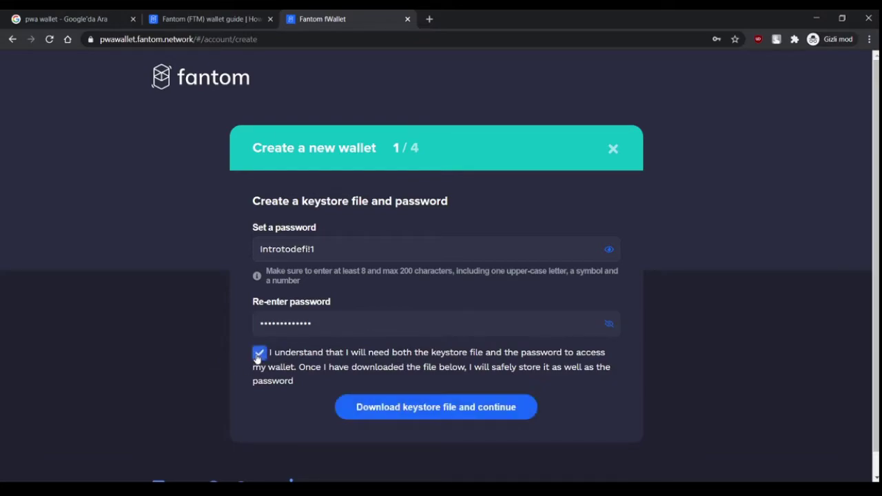
Download the keystore file and continue to the 24-word mnemonic phrase
click(418, 414)
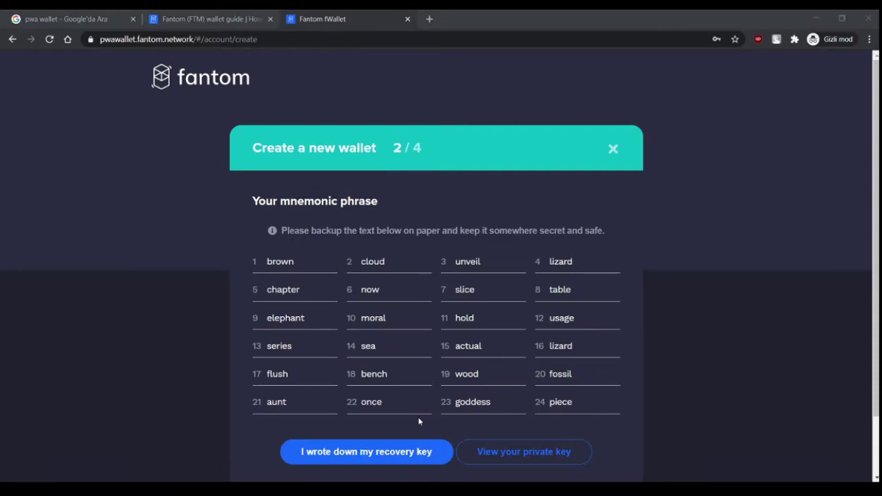
scroll(419, 421, down, 1)
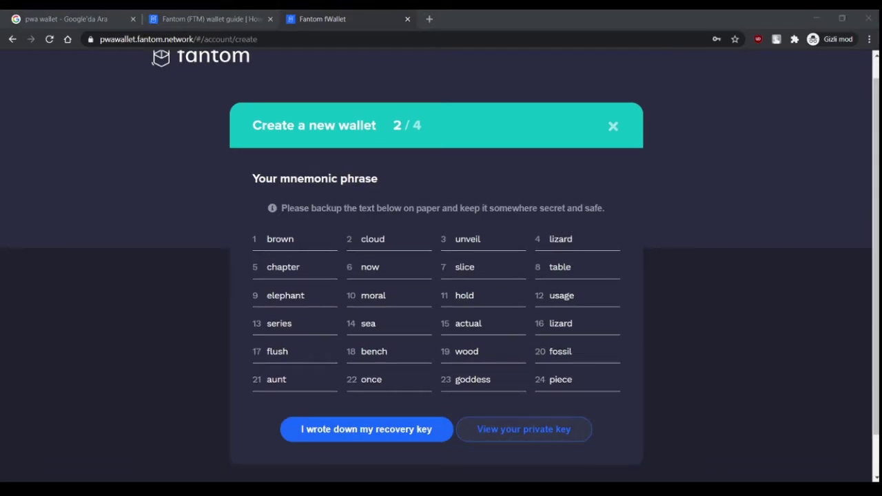
click(390, 246)
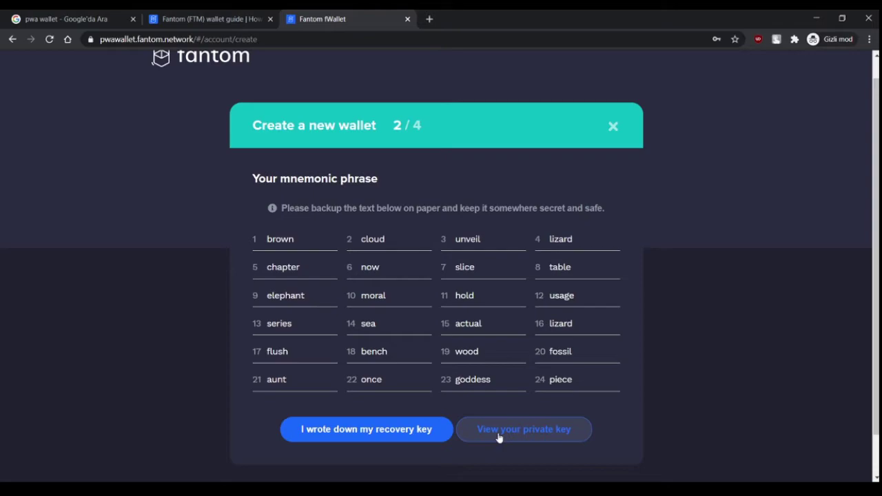
Reveal the new wallet's private key, select its text, dismiss the message, and open a new tab
click(520, 432)
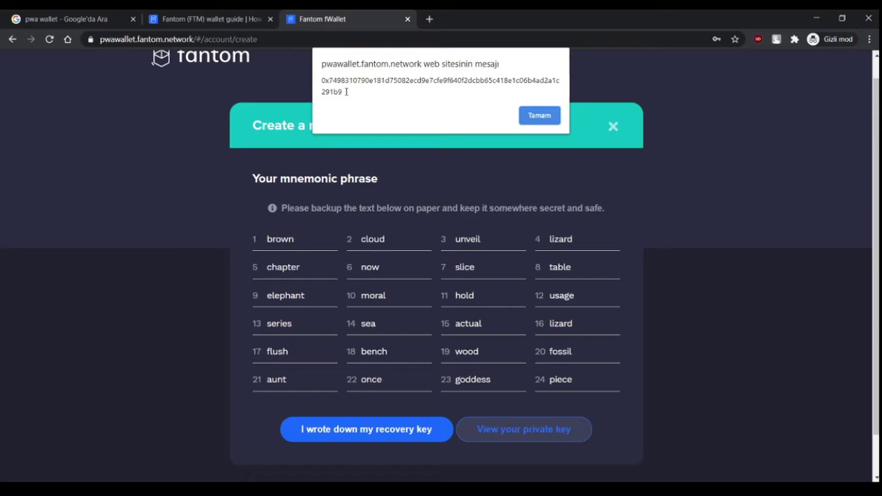
drag(346, 92, 316, 73)
click(340, 92)
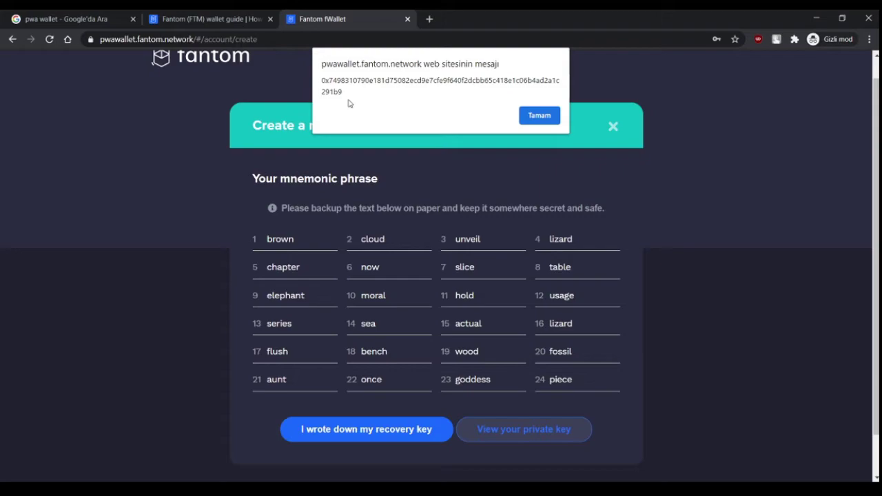
key(ctrl+t)
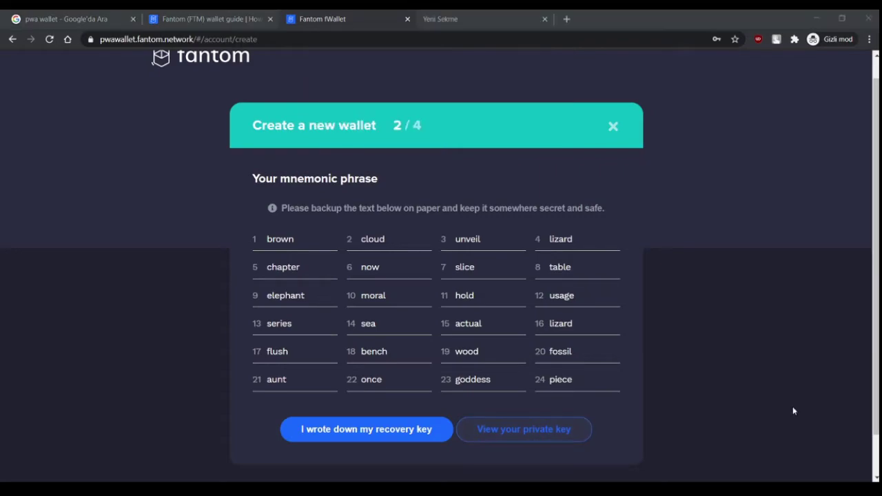
key(ctrl+shift+Tab)
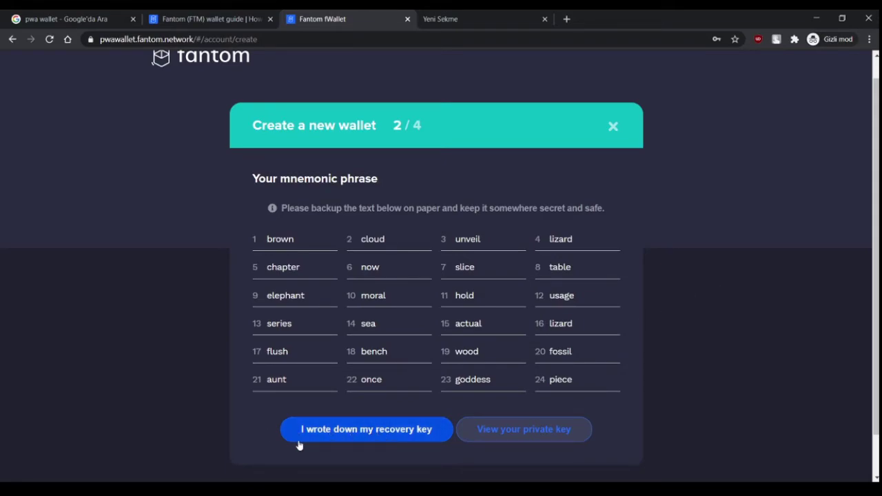
Confirm the recovery phrase is written down and fill all 24 verification slots in order
click(367, 436)
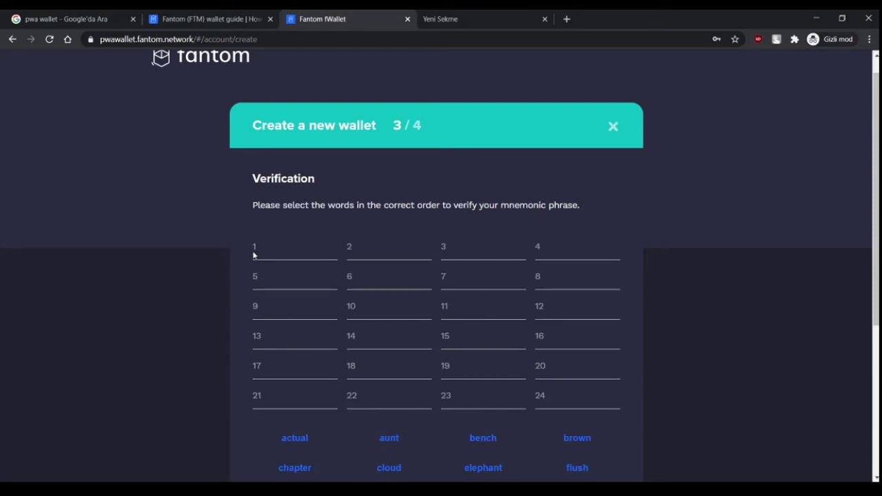
scroll(334, 324, down, 1)
scroll(333, 319, down, 2)
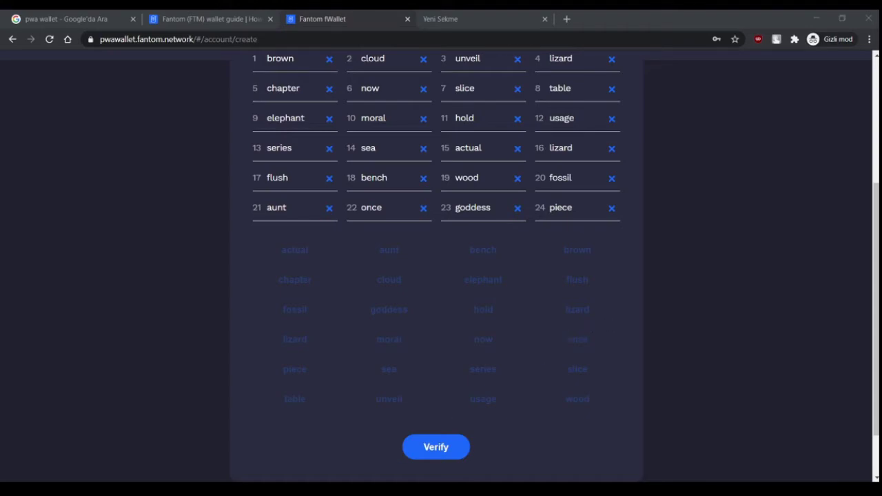
scroll(506, 298, up, 3)
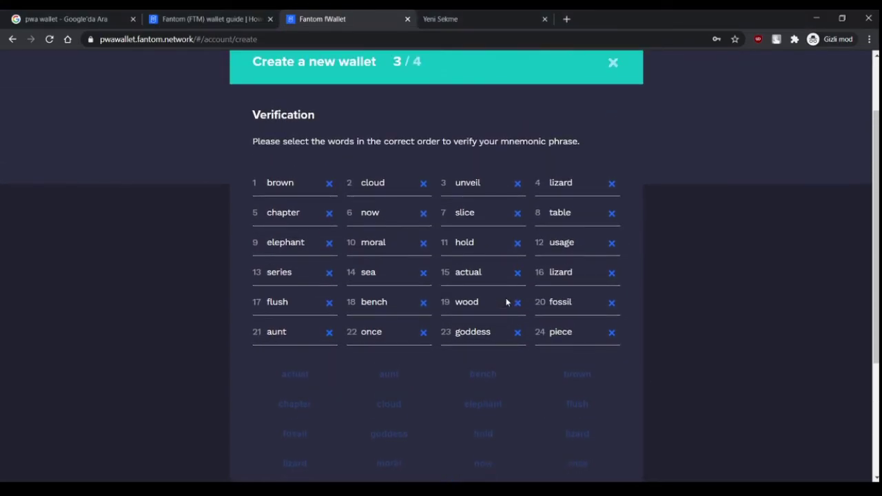
scroll(506, 302, down, 4)
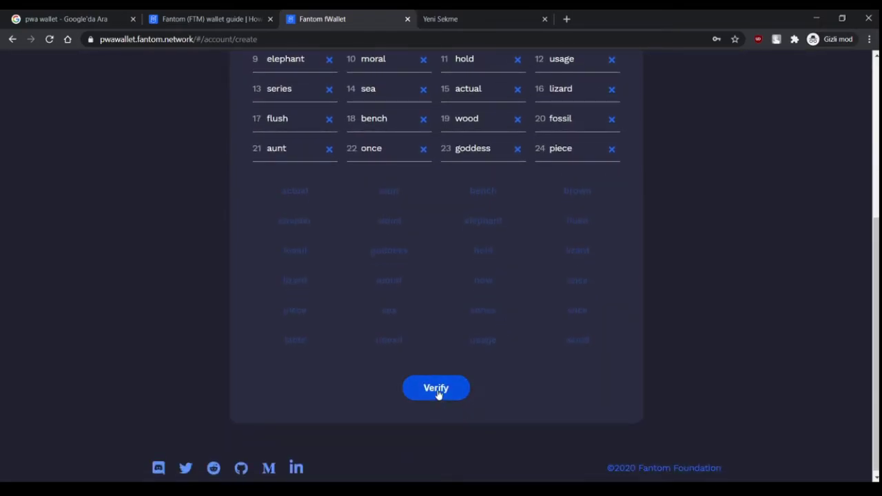
Verify the phrase, open Wallet 1's 0.00 FTM dashboard, and list the Opera Staking Model poll
click(437, 389)
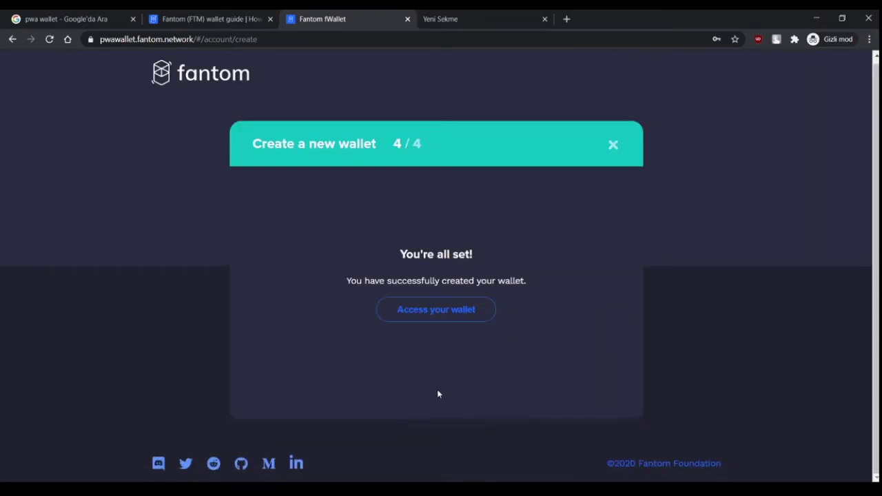
click(414, 313)
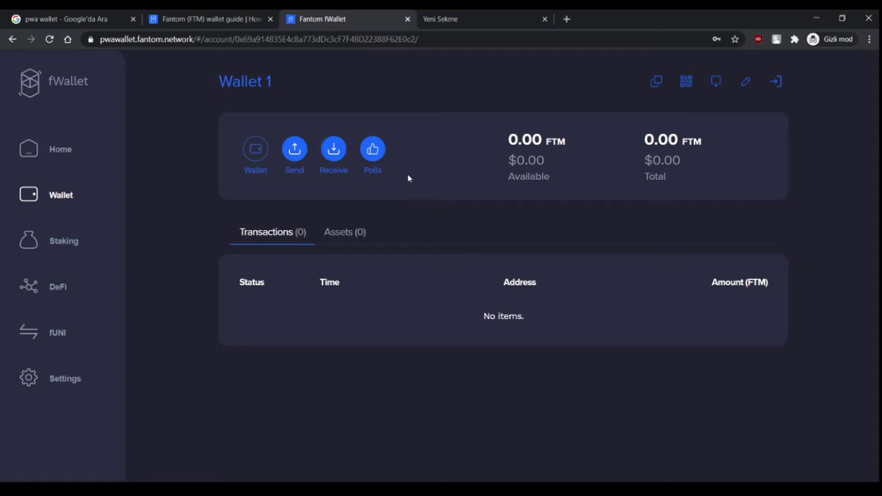
click(367, 150)
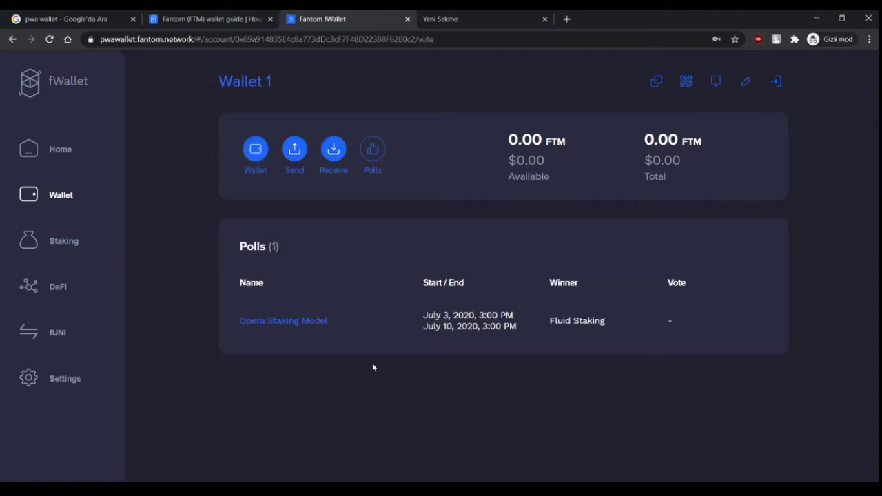
Open the Receive Opera FTM panel and copy the wallet's Opera receiving address
click(333, 151)
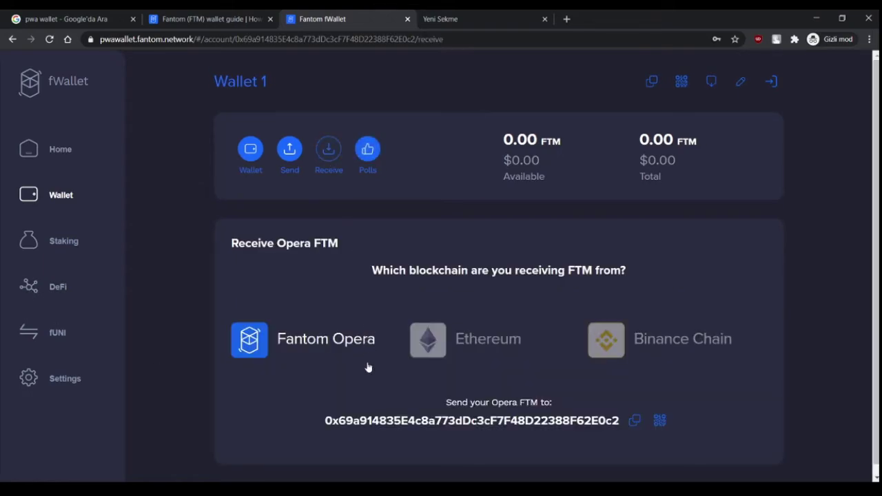
scroll(337, 314, down, 1)
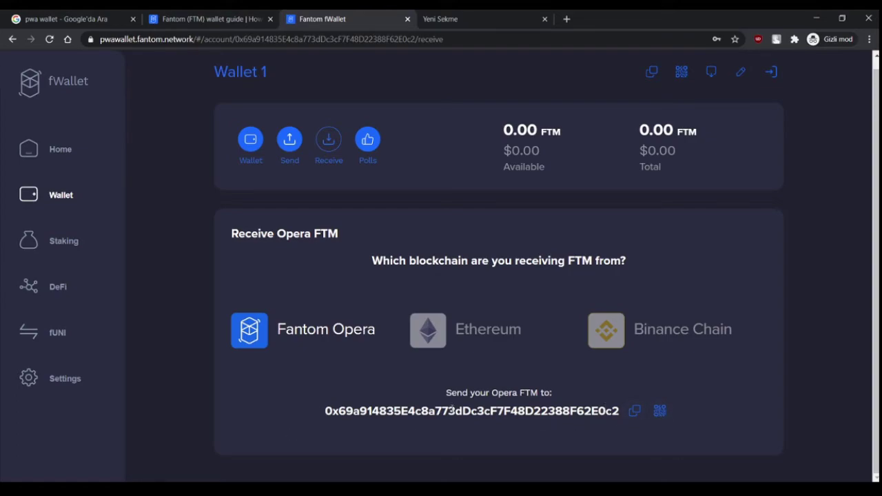
click(635, 417)
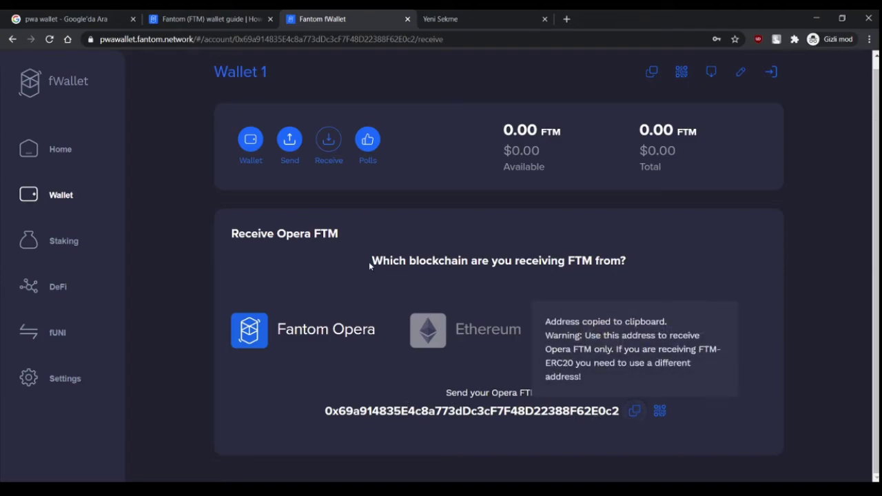
Try sending 1313131 FTM on Fantom Opera to the pasted address, blocked by zero balance
click(290, 145)
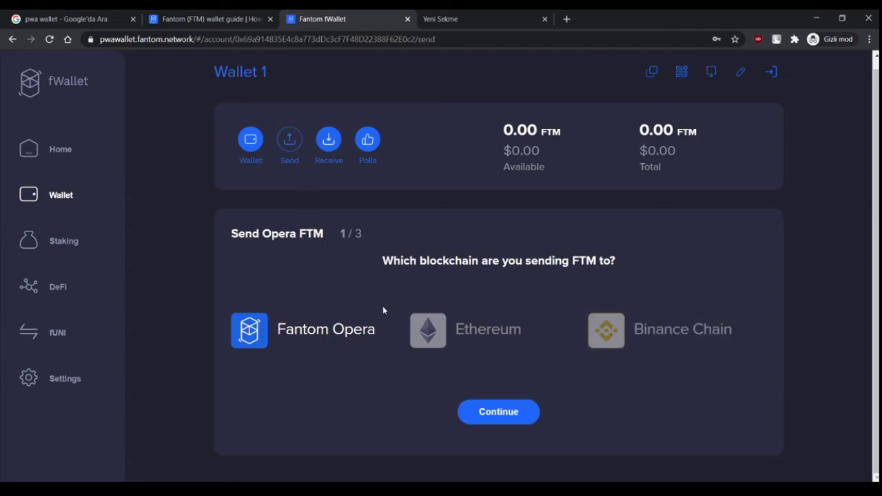
click(500, 413)
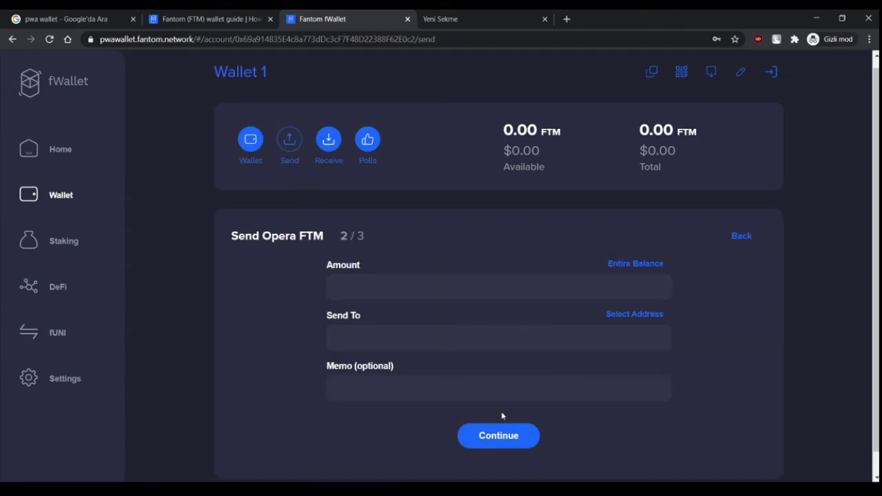
click(439, 289)
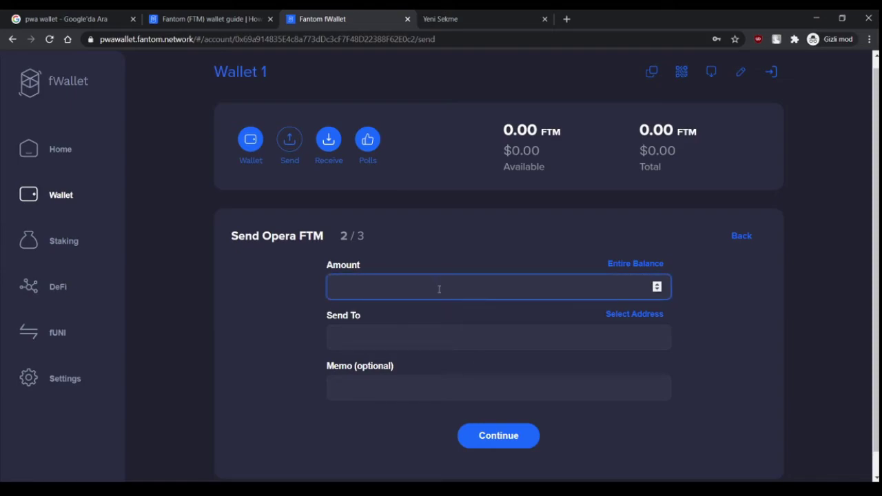
text(1313131)
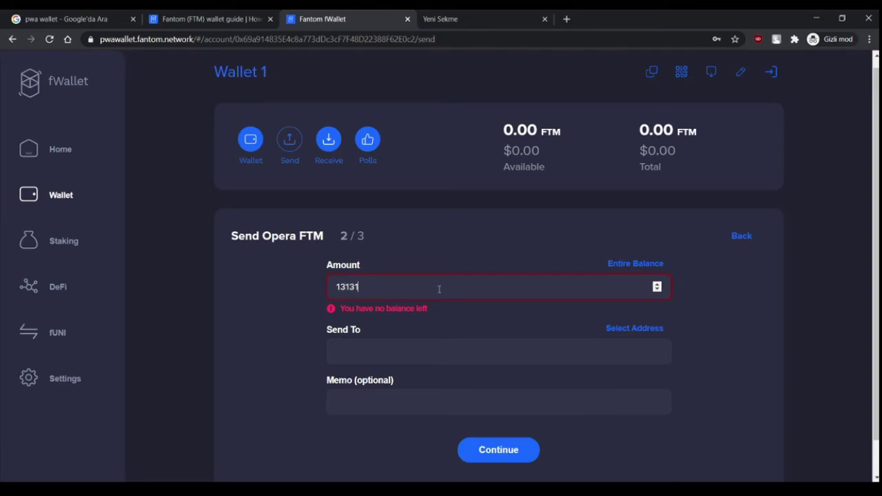
click(427, 350)
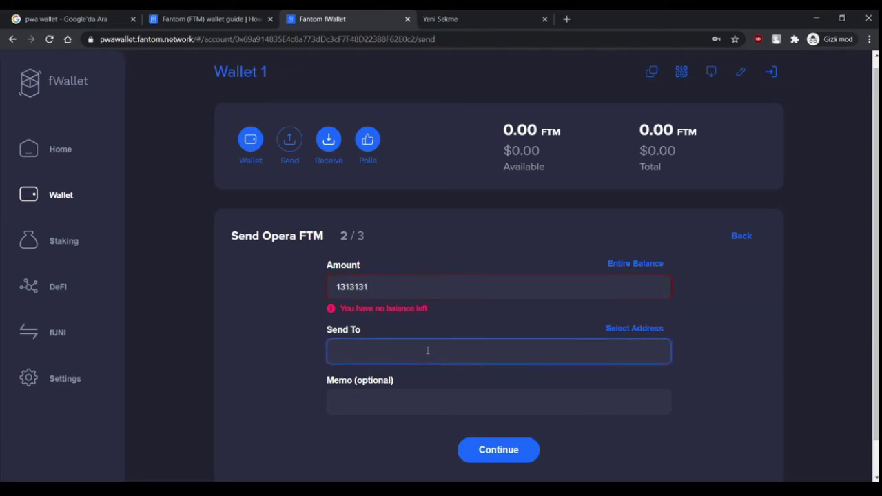
key(ctrl+v)
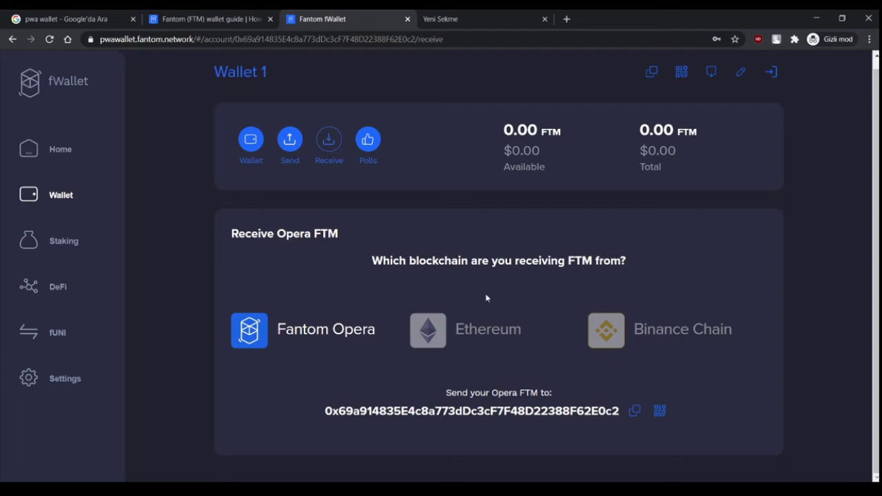
View the Ethereum deposit address, then the Binance Chain FTM-BEP2 deposit address
click(444, 332)
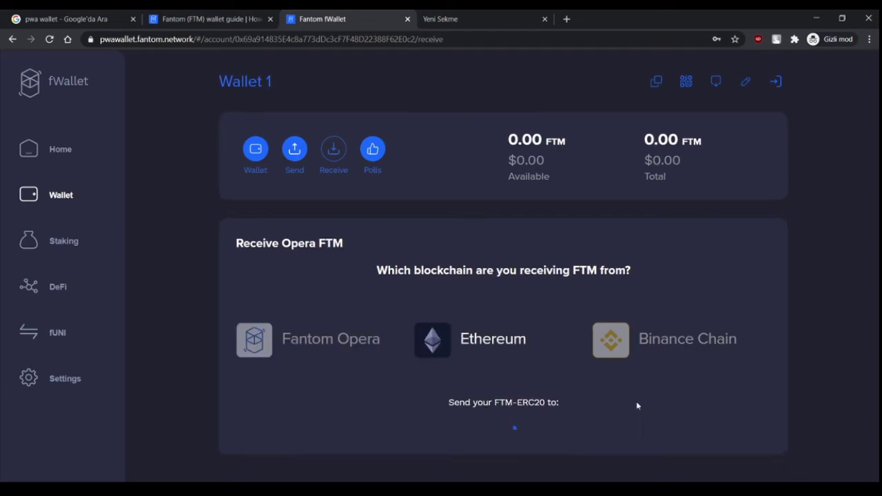
scroll(412, 416, down, 1)
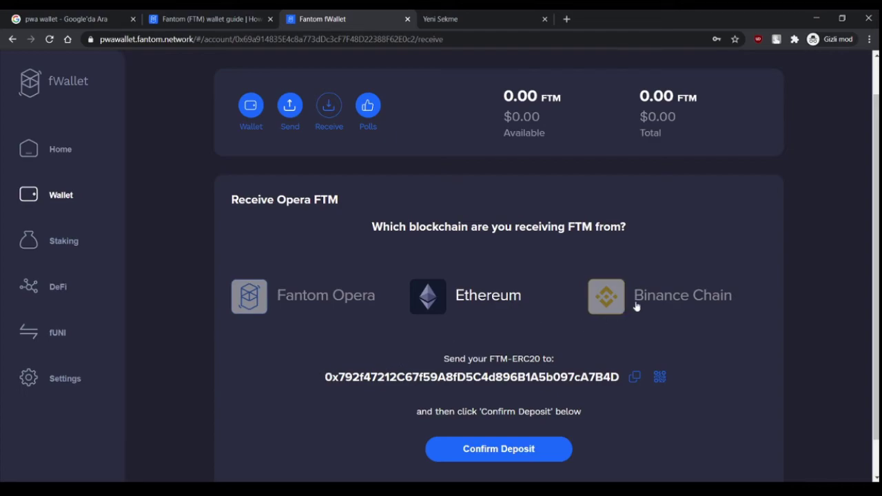
click(593, 297)
scroll(552, 341, down, 1)
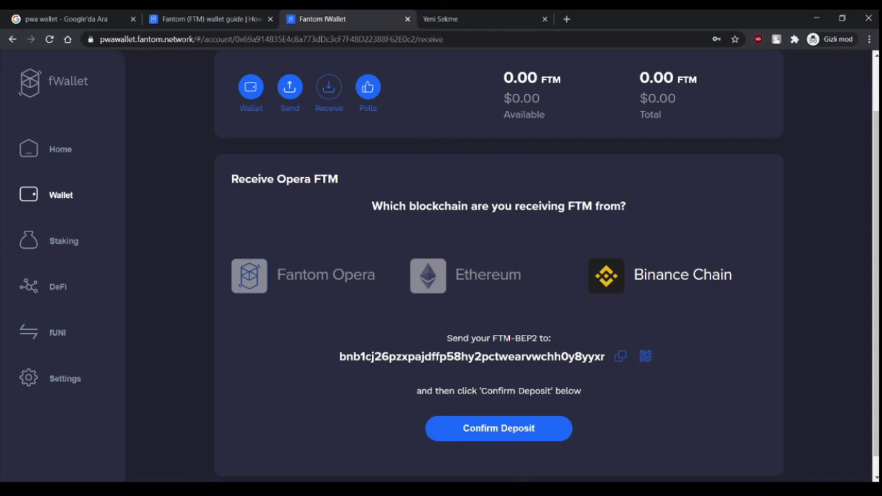
Browse the Staking overview, the DeFi page and the fUNI swap page in turn
click(84, 240)
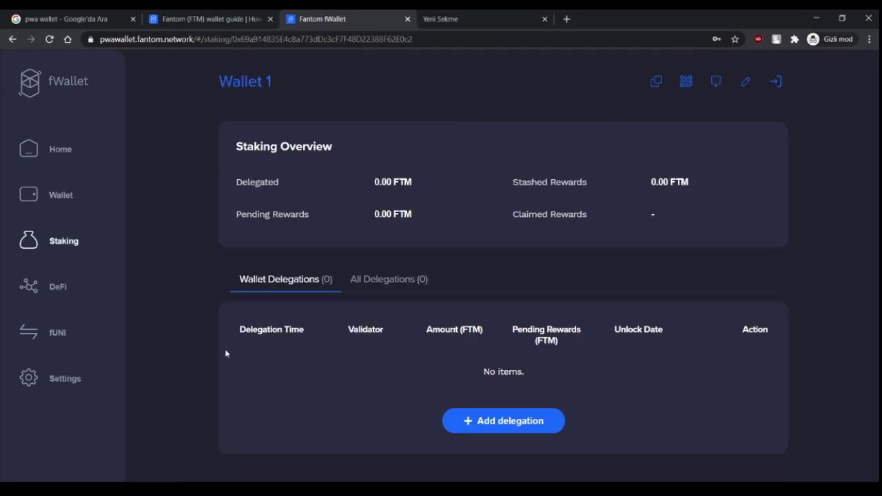
click(58, 287)
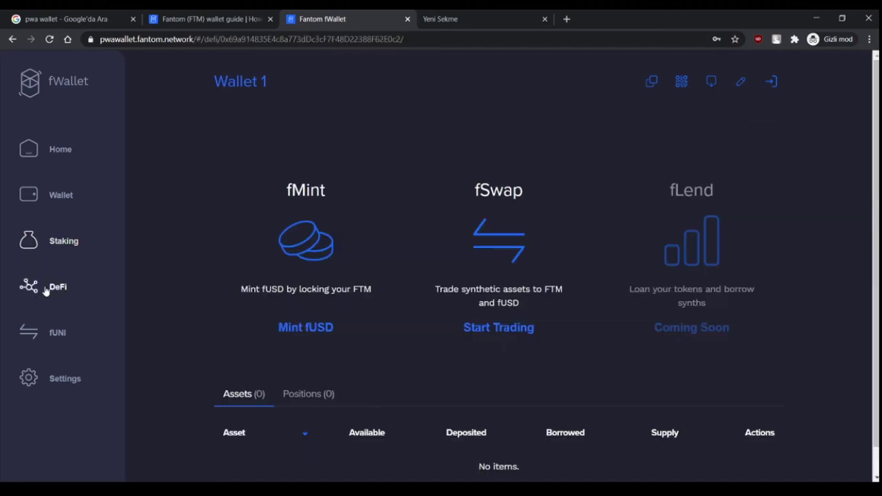
click(55, 333)
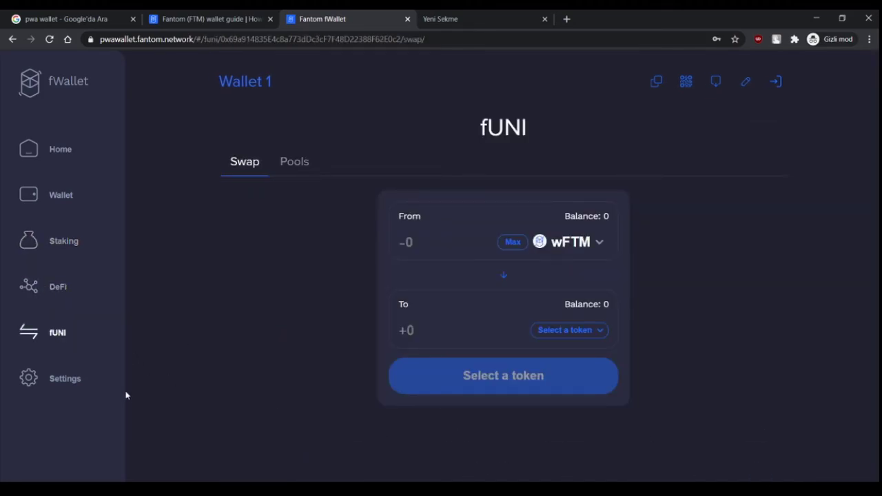
On the Settings page, review the Currency (USD) and Decimal Points (2) dropdown options
click(86, 384)
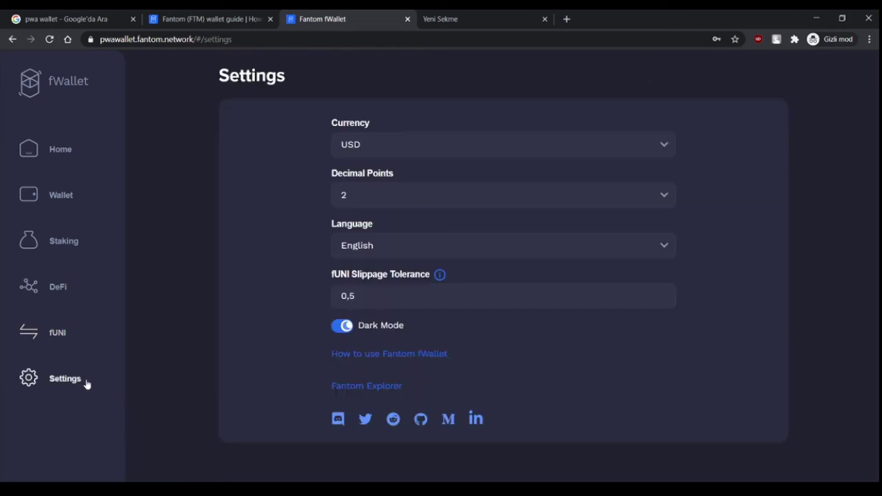
click(429, 154)
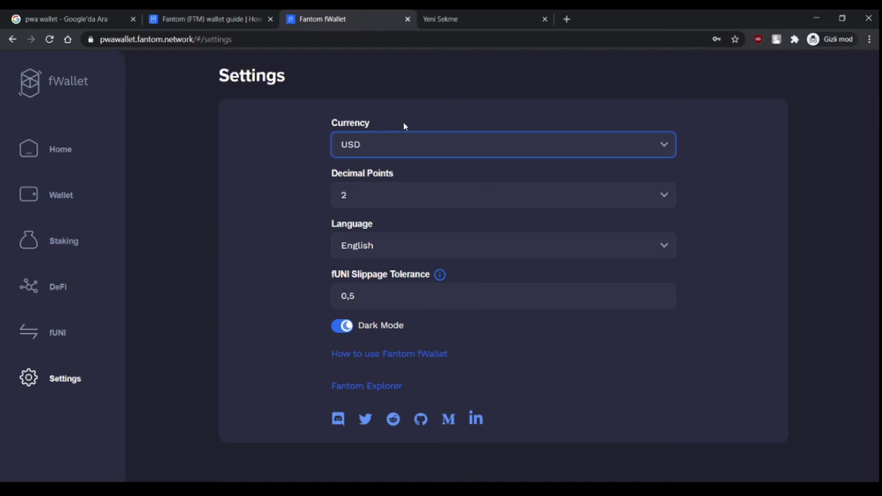
click(407, 213)
click(404, 203)
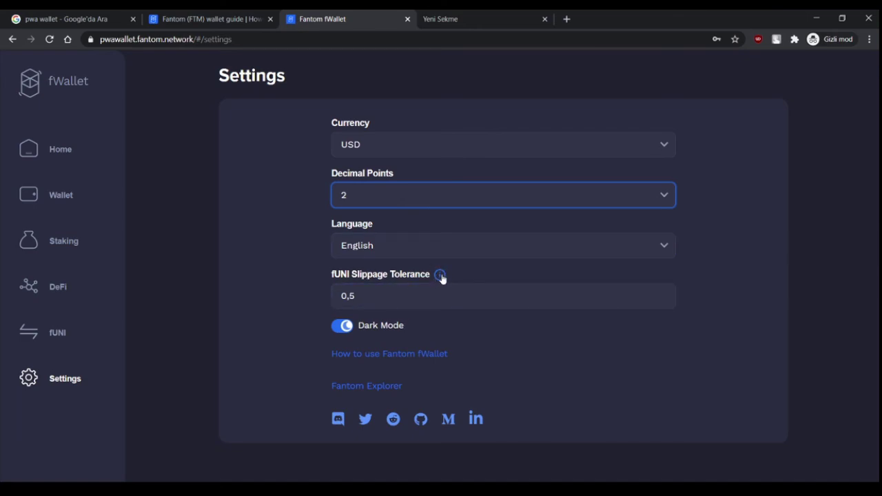
click(342, 328)
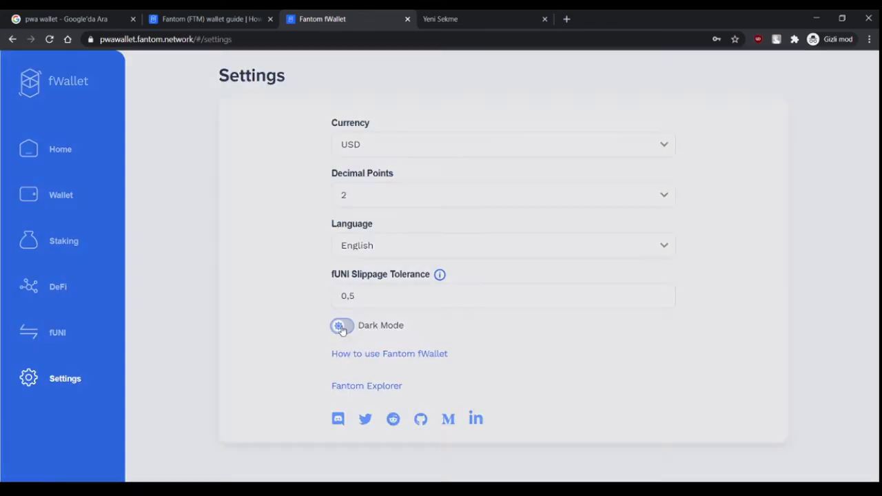
click(342, 329)
click(342, 329)
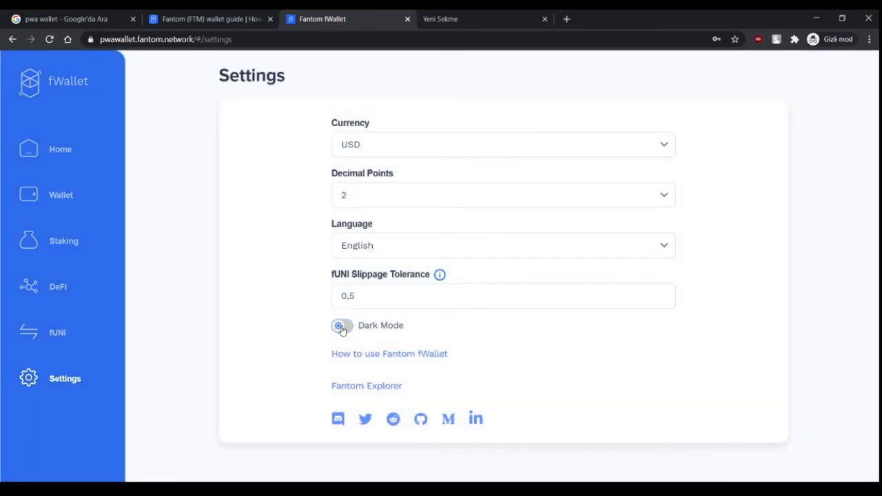
click(342, 329)
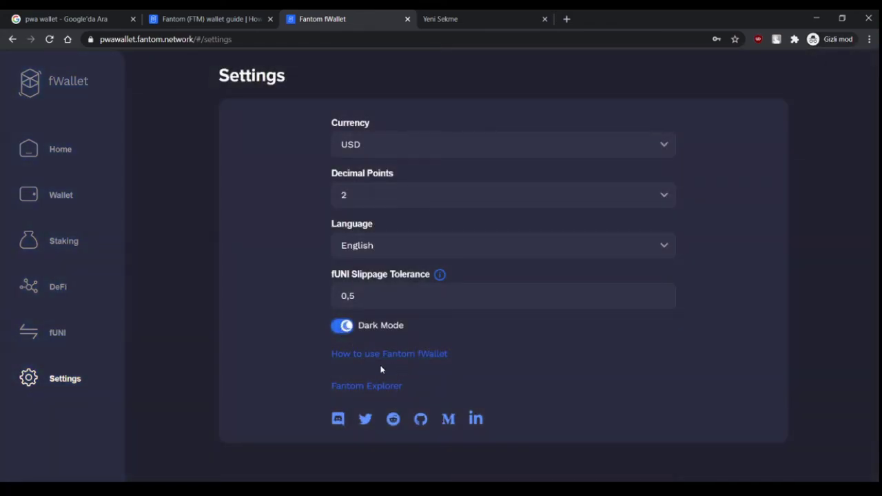
click(191, 15)
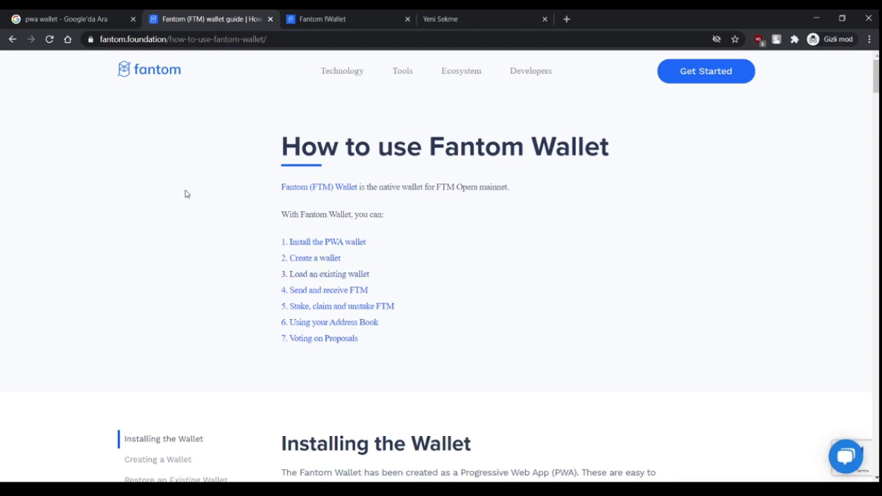
click(344, 15)
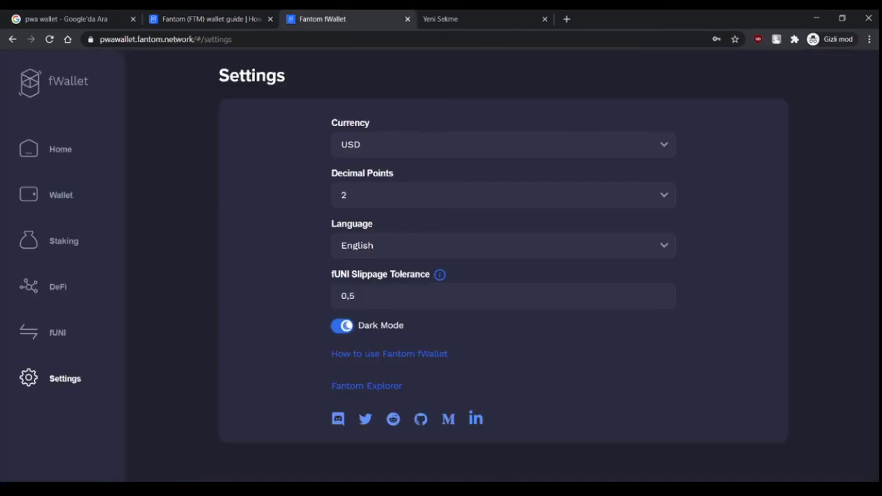